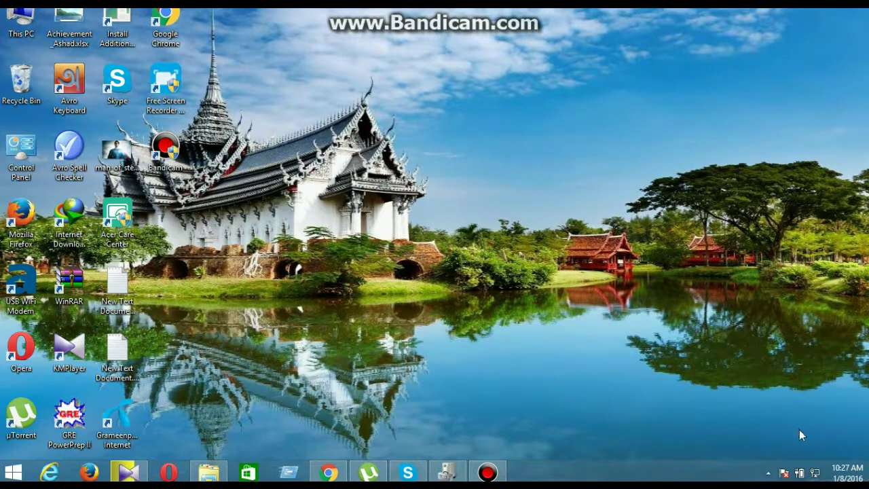
View the list of available network connections and close it again.
{"action": "left_click", "coordinate": [818, 471]}
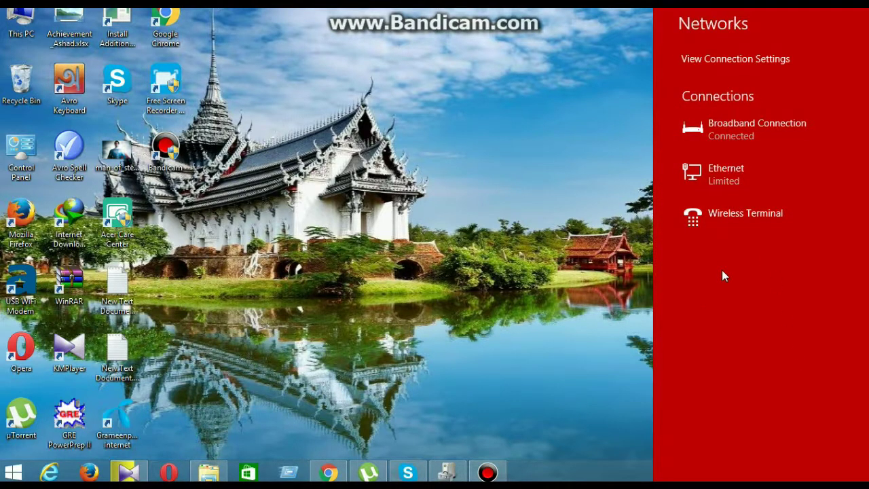
{"action": "left_click", "coordinate": [605, 248]}
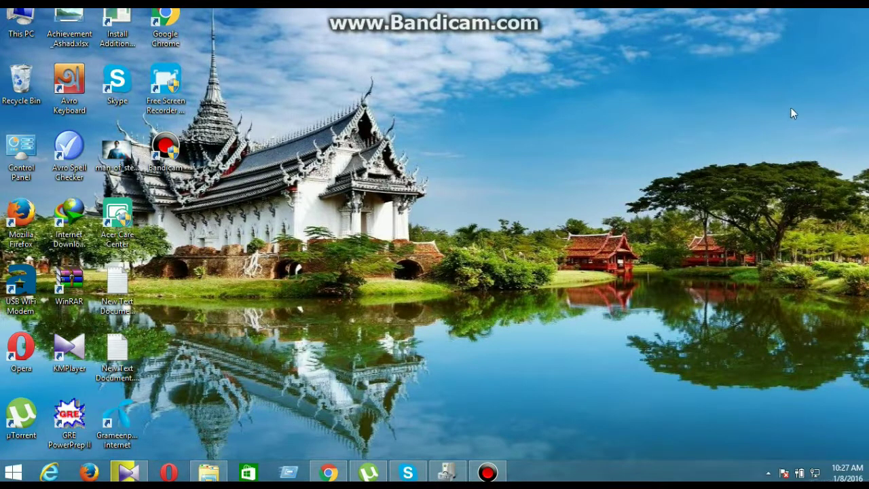
Search Windows for "device Manager", open Device Manager and move its window toward the middle of the desktop.
{"action": "mouse_move", "coordinate": [866, 126]}
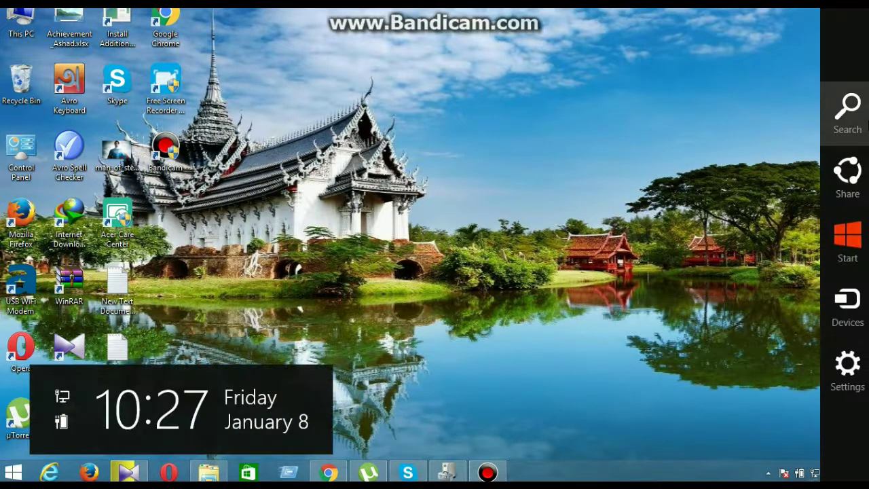
{"action": "left_click", "coordinate": [865, 123]}
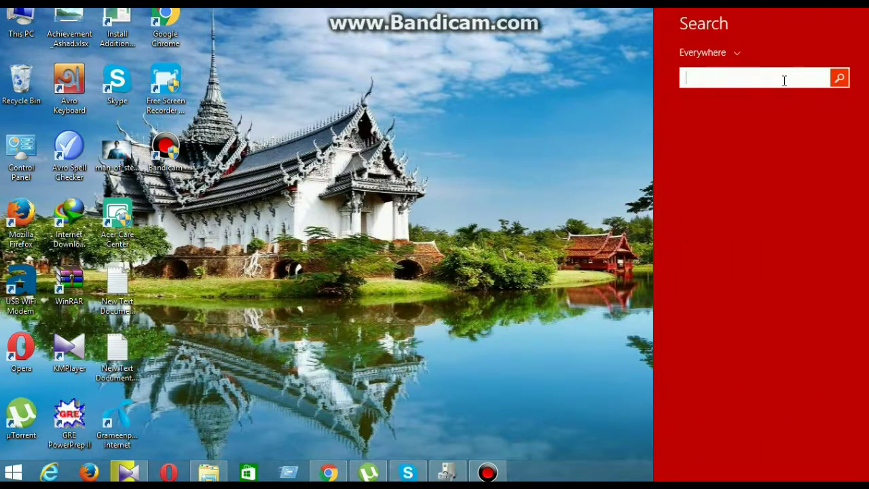
{"action": "type", "text": "device Manager"}
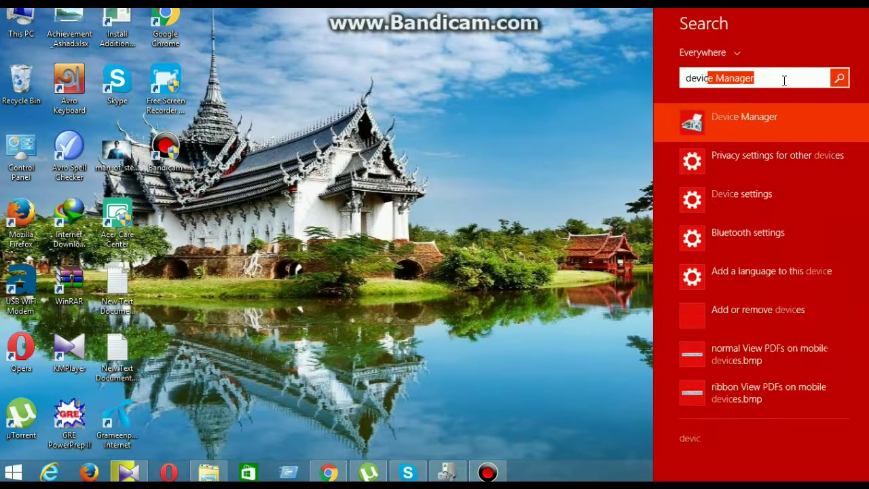
{"action": "left_click", "coordinate": [774, 115]}
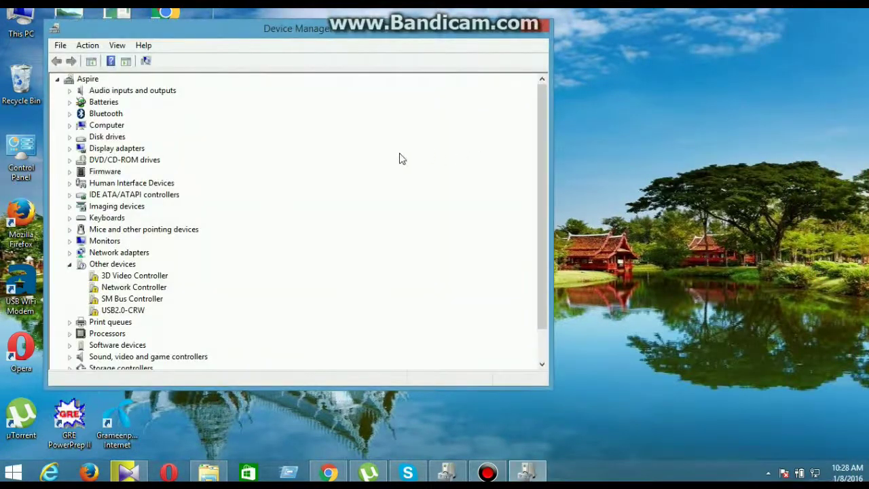
{"action": "left_click_drag", "start_coordinate": [357, 33], "coordinate": [504, 39]}
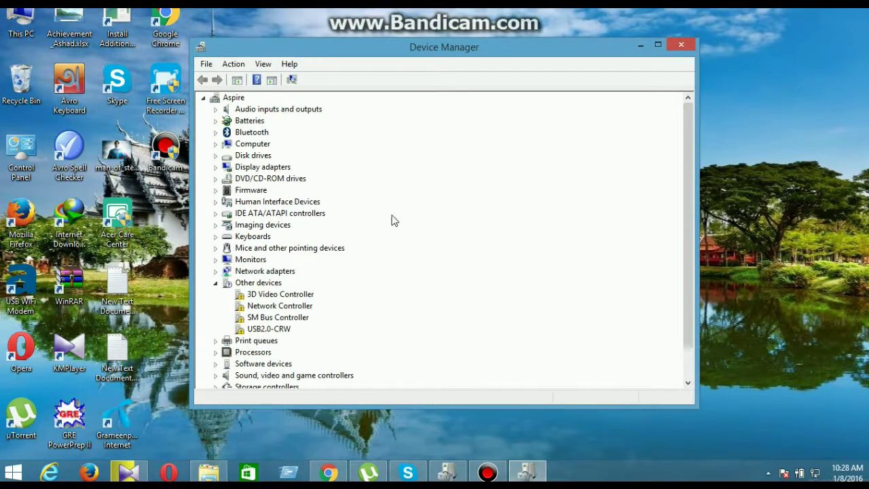
Expand Network adapters, examine them and the Network Controller under Other devices, and minimize Device Manager.
{"action": "left_click", "coordinate": [216, 270]}
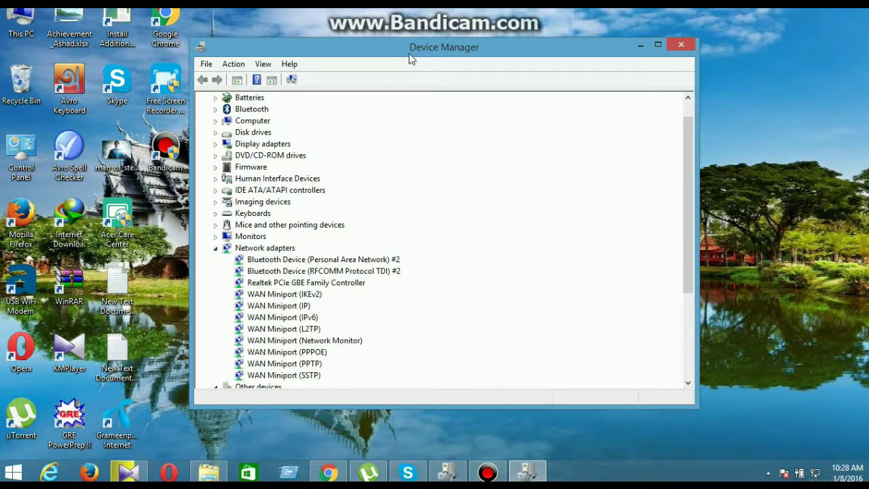
{"action": "left_click_drag", "start_coordinate": [411, 55], "coordinate": [436, 32]}
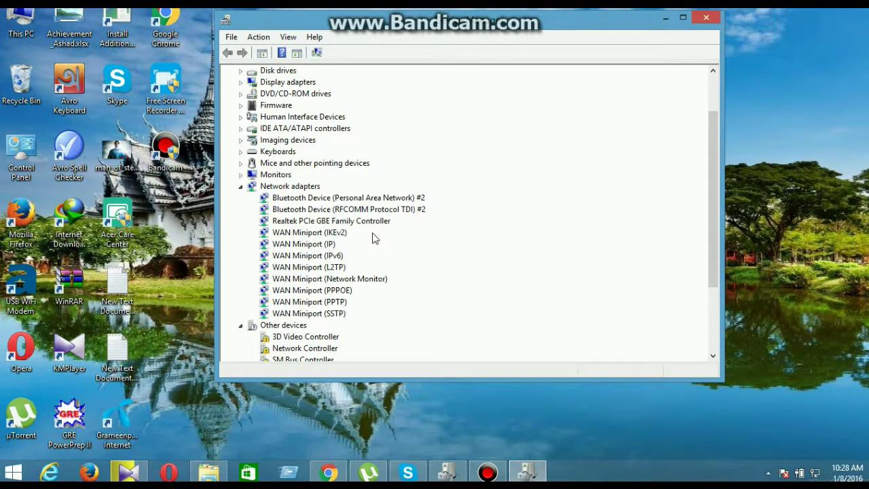
{"action": "scroll", "coordinate": [407, 262], "scroll_direction": "down", "scroll_amount": 1}
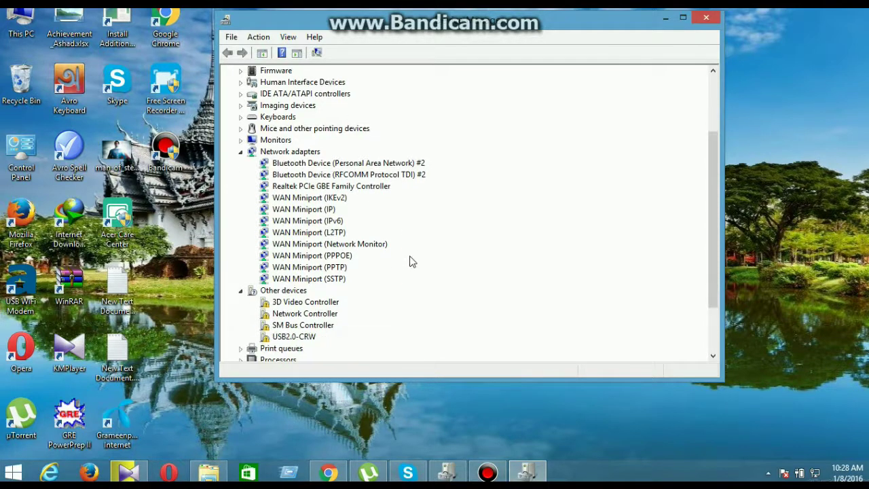
{"action": "right_click", "coordinate": [285, 316]}
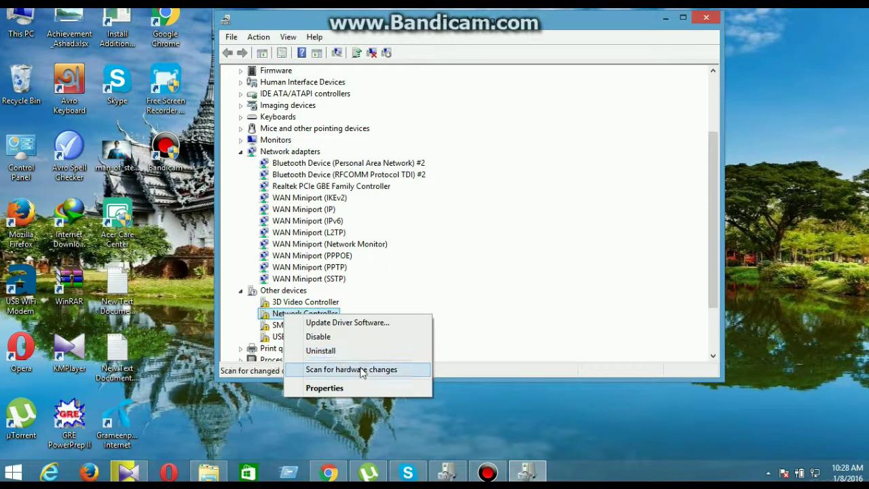
{"action": "left_click", "coordinate": [275, 403]}
{"action": "left_click", "coordinate": [665, 17]}
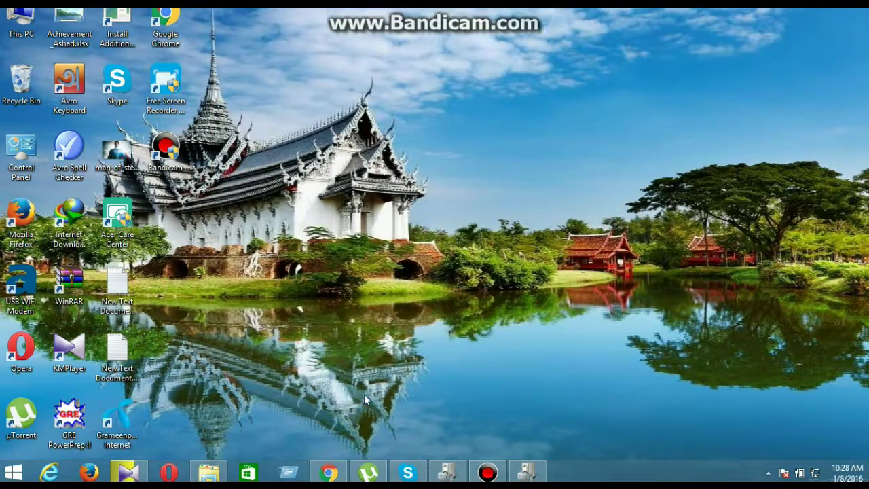
Switch to Google Chrome, search for "acer drivers" and open Acer's official Download Drivers and Manuals page.
{"action": "left_click", "coordinate": [328, 473]}
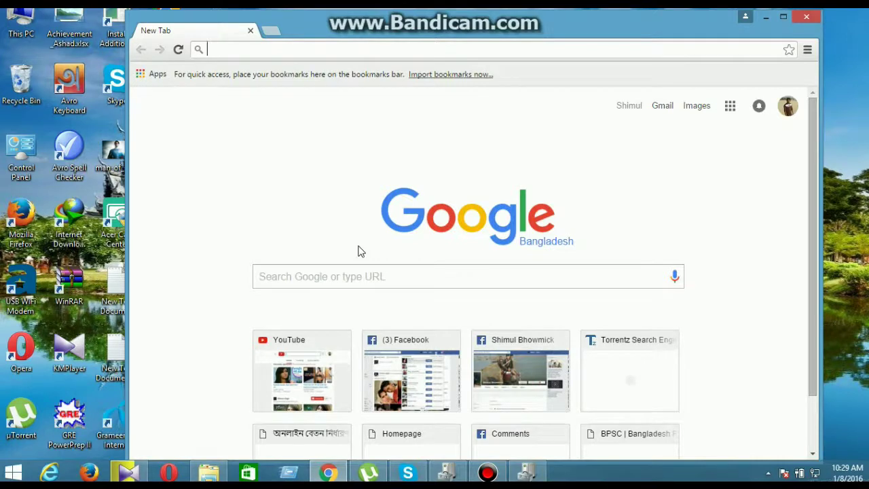
{"action": "type", "text": "acer drivers"}
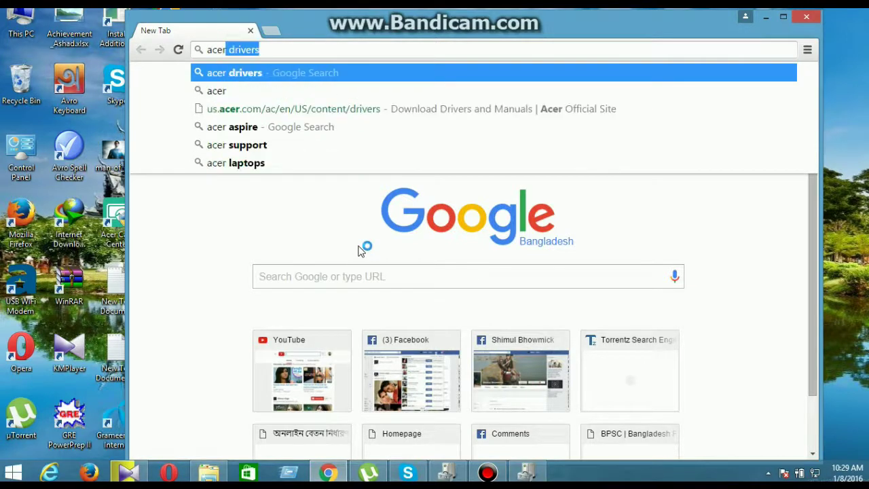
{"action": "key", "text": "Return"}
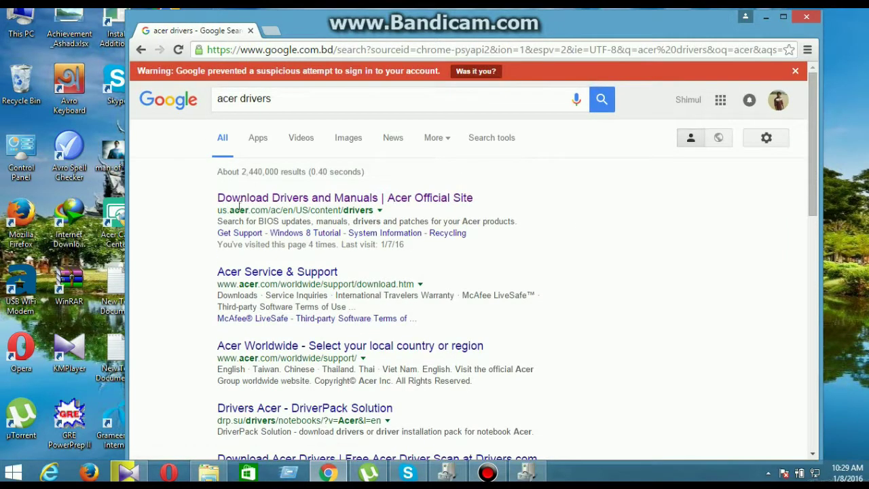
{"action": "left_click", "coordinate": [369, 200]}
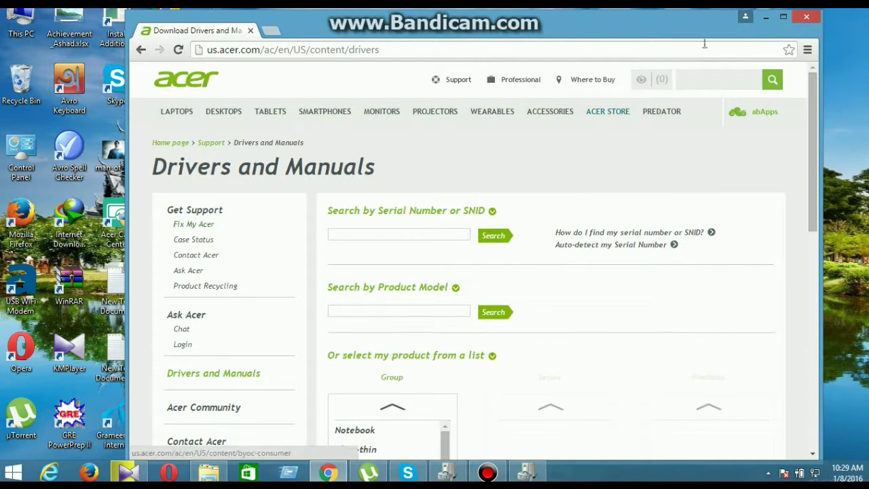
Select the product from the list: group Notebook, series Aspire, product Aspire E5-573.
{"action": "scroll", "coordinate": [453, 319], "scroll_direction": "down", "scroll_amount": 1}
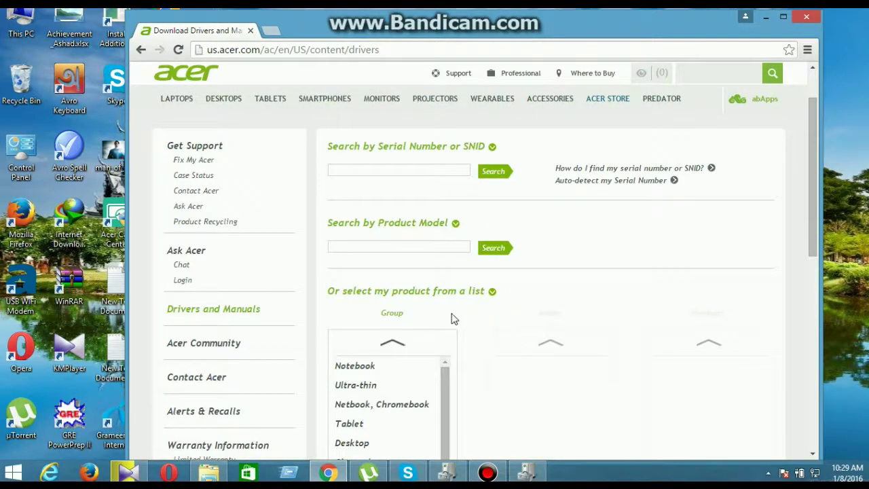
{"action": "scroll", "coordinate": [454, 318], "scroll_direction": "down", "scroll_amount": 1}
{"action": "scroll", "coordinate": [417, 340], "scroll_direction": "down", "scroll_amount": 2}
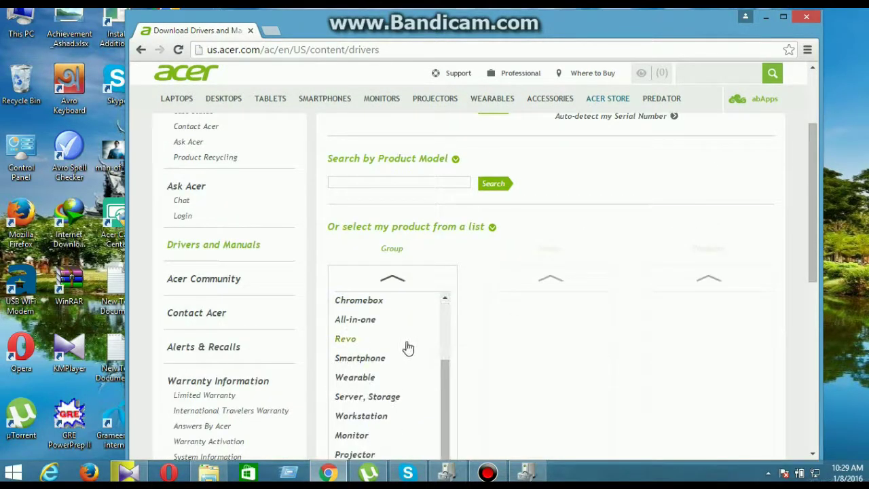
{"action": "scroll", "coordinate": [407, 349], "scroll_direction": "up", "scroll_amount": 1}
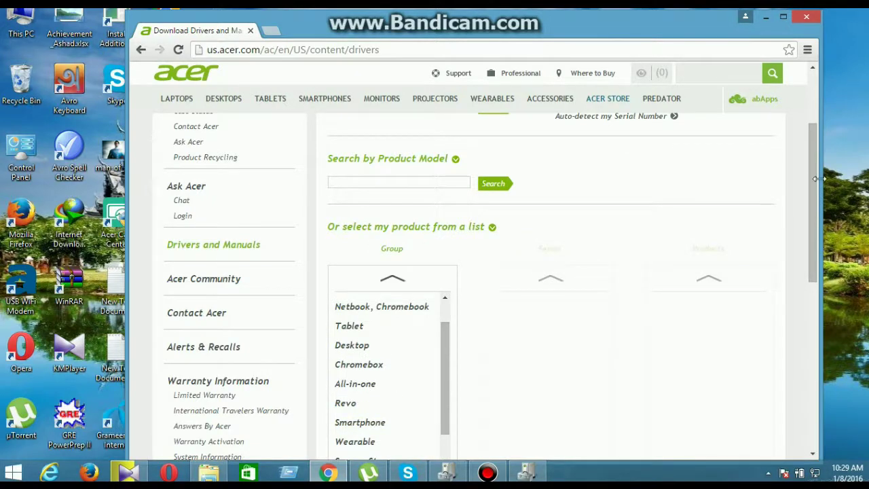
{"action": "left_click_drag", "start_coordinate": [815, 178], "coordinate": [814, 229]}
{"action": "scroll", "coordinate": [814, 229], "scroll_direction": "up", "scroll_amount": 1}
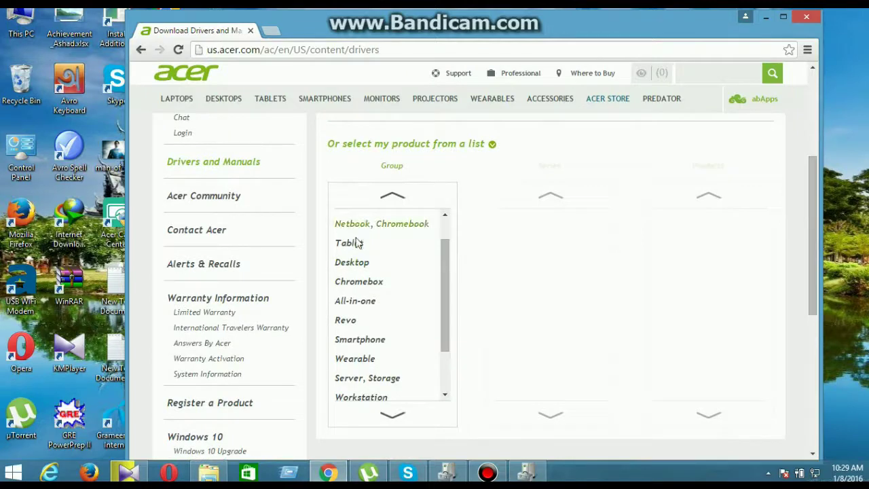
{"action": "scroll", "coordinate": [380, 321], "scroll_direction": "up", "scroll_amount": 1}
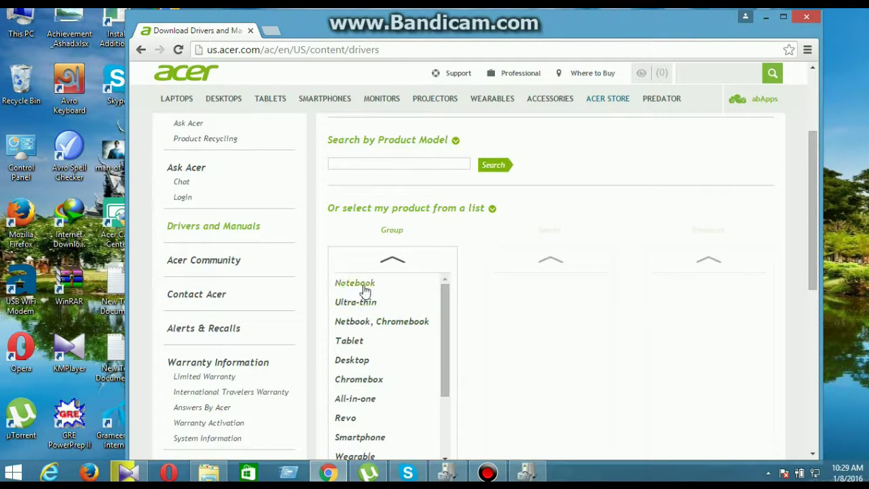
{"action": "left_click", "coordinate": [364, 285]}
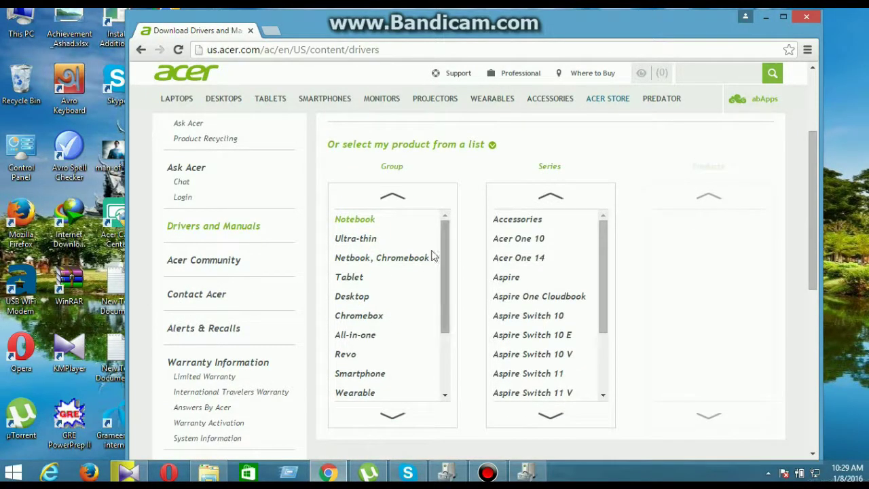
{"action": "left_click", "coordinate": [509, 283]}
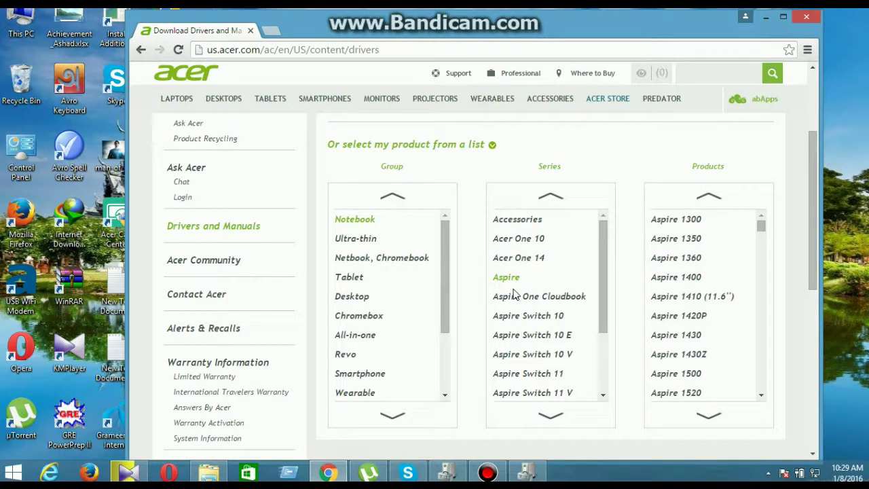
{"action": "left_click_drag", "start_coordinate": [760, 224], "coordinate": [768, 361]}
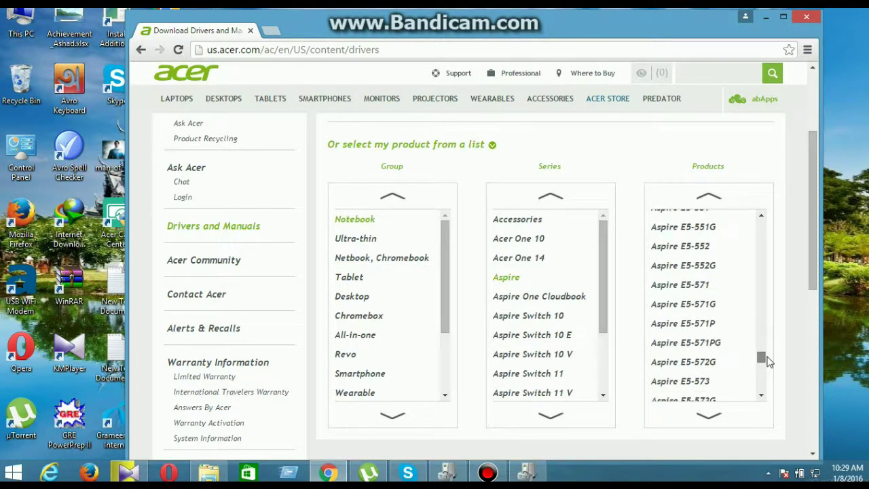
{"action": "left_click", "coordinate": [699, 384]}
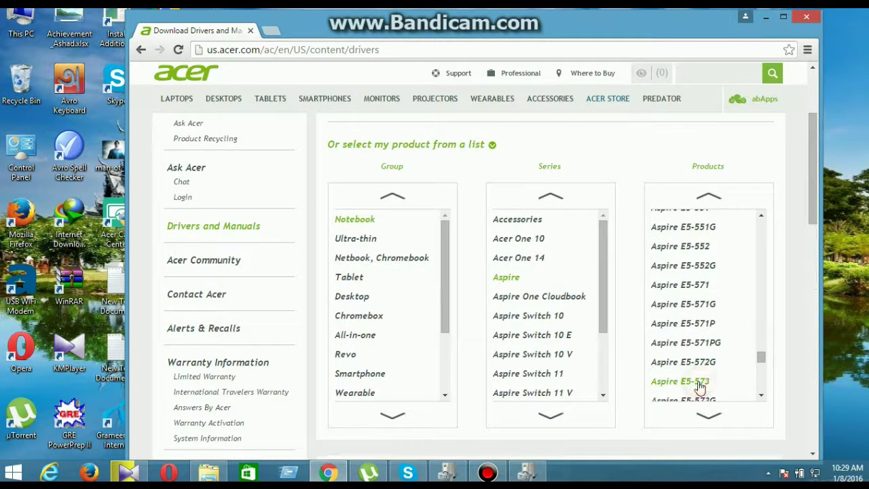
Set the Aspire E5-573's operating system to Windows 8.1 64-bit and review the driver list down to the Wireless LAN drivers.
{"action": "left_click", "coordinate": [813, 202]}
{"action": "left_click_drag", "start_coordinate": [817, 222], "coordinate": [821, 289]}
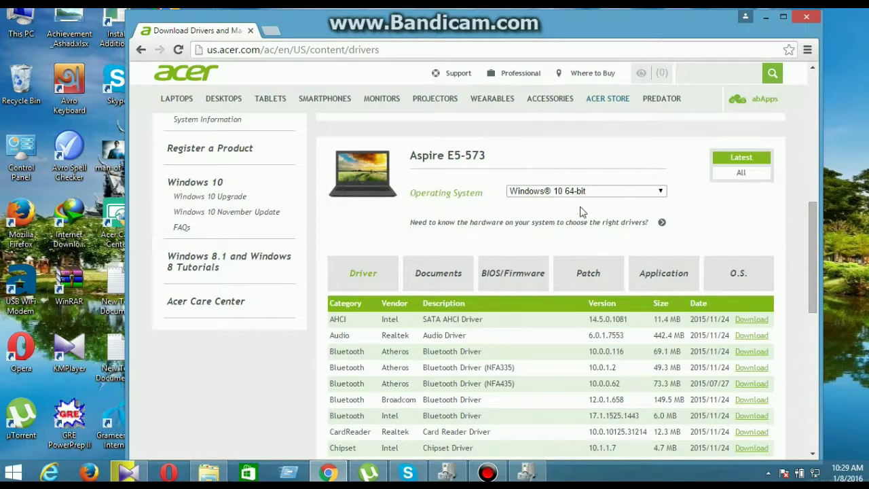
{"action": "left_click", "coordinate": [640, 192]}
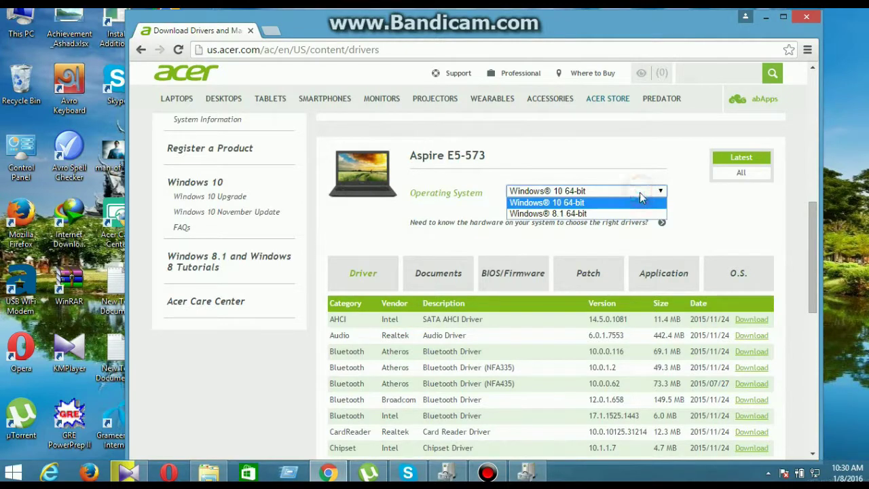
{"action": "left_click", "coordinate": [594, 213]}
{"action": "scroll", "coordinate": [597, 257], "scroll_direction": "down", "scroll_amount": 3}
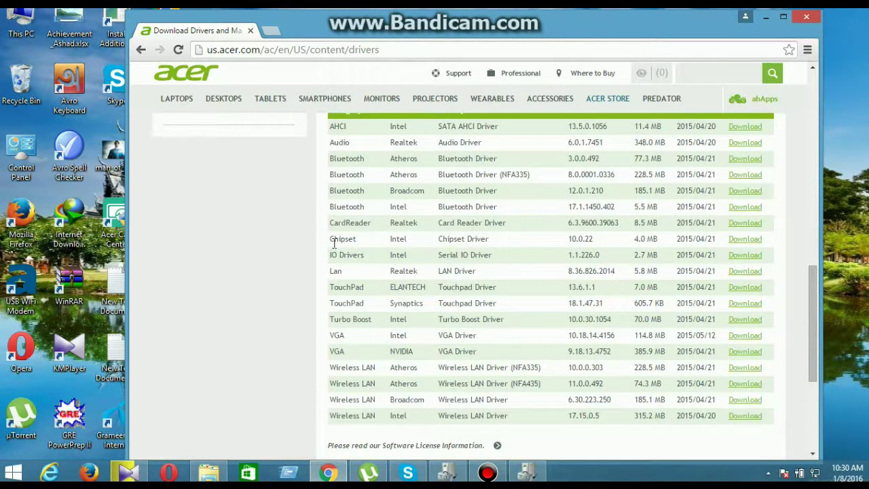
{"action": "scroll", "coordinate": [334, 243], "scroll_direction": "up", "scroll_amount": 2}
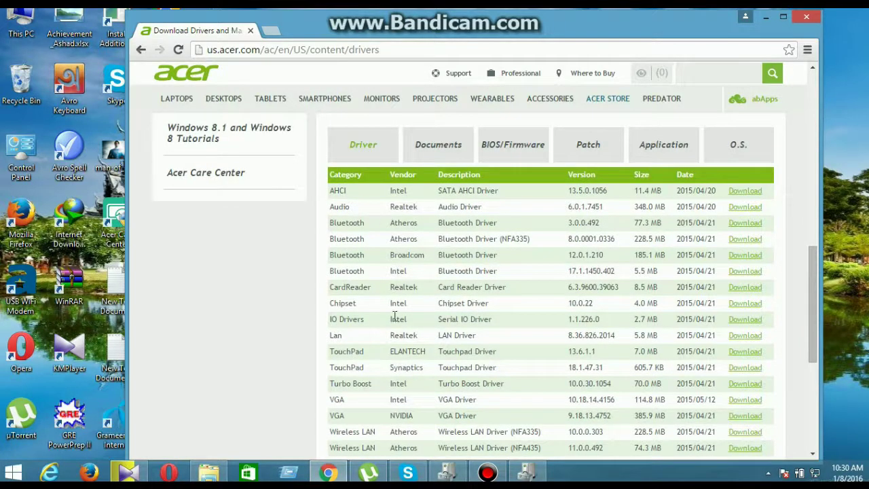
{"action": "scroll", "coordinate": [398, 319], "scroll_direction": "down", "scroll_amount": 2}
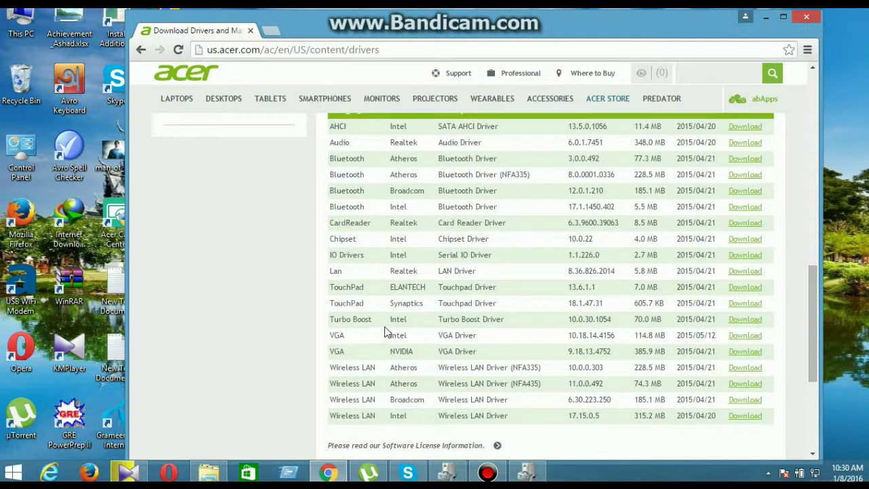
{"action": "scroll", "coordinate": [346, 368], "scroll_direction": "down", "scroll_amount": 1}
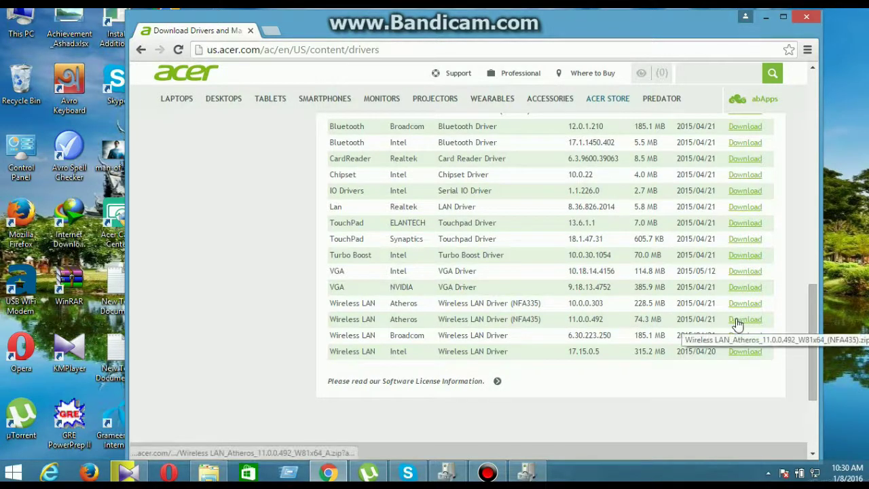
Switch to File Explorer and open the drivers folder inside the download folder on New Volume (F:).
{"action": "left_click", "coordinate": [208, 475]}
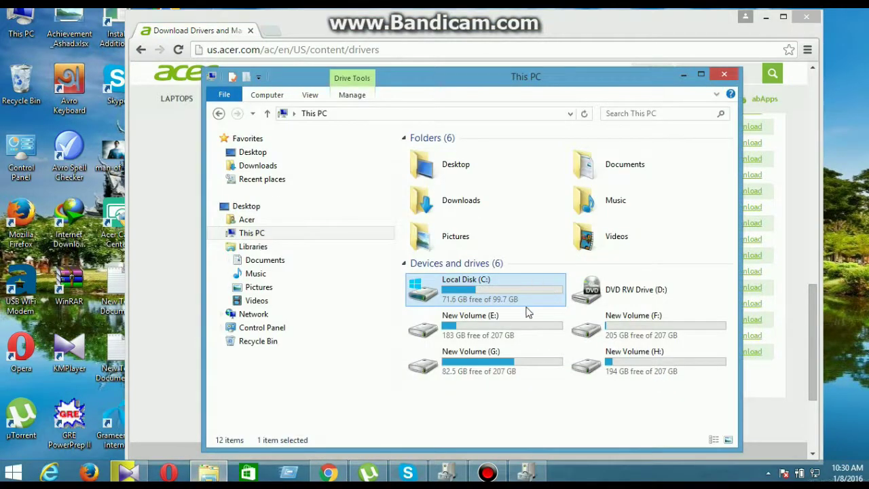
{"action": "double_click", "coordinate": [640, 332]}
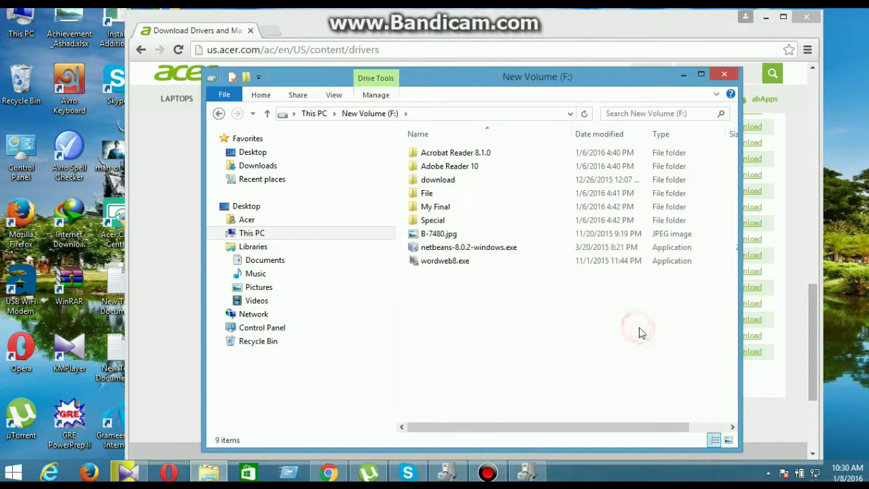
{"action": "double_click", "coordinate": [456, 180]}
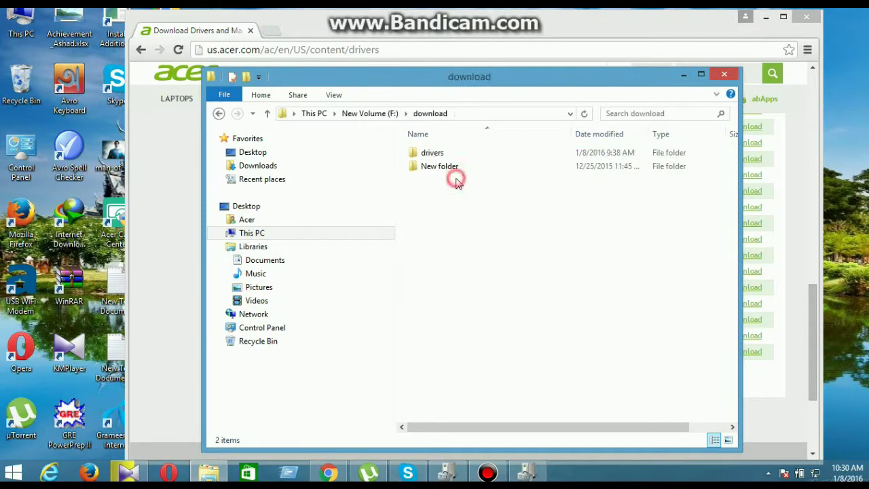
{"action": "double_click", "coordinate": [438, 152]}
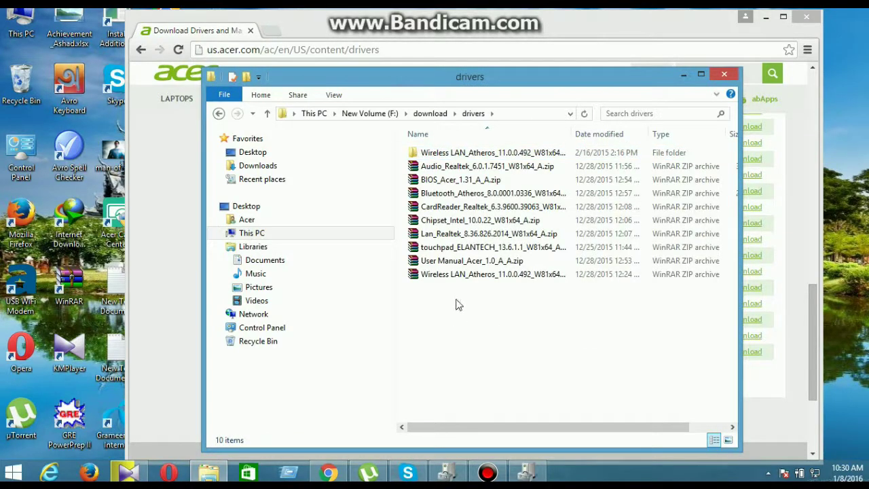
Open the extracted Wireless LAN_Atheros_11.0.0.492_W81x64_(NFA435) folder and select the driver's setup.exe.
{"action": "left_click", "coordinate": [466, 275]}
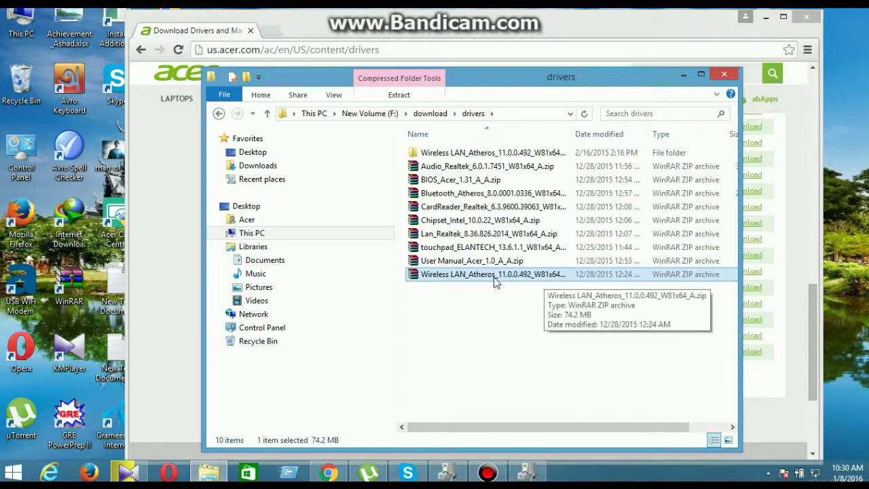
{"action": "double_click", "coordinate": [468, 152]}
{"action": "scroll", "coordinate": [508, 188], "scroll_direction": "down", "scroll_amount": 6}
{"action": "scroll", "coordinate": [510, 190], "scroll_direction": "down", "scroll_amount": 4}
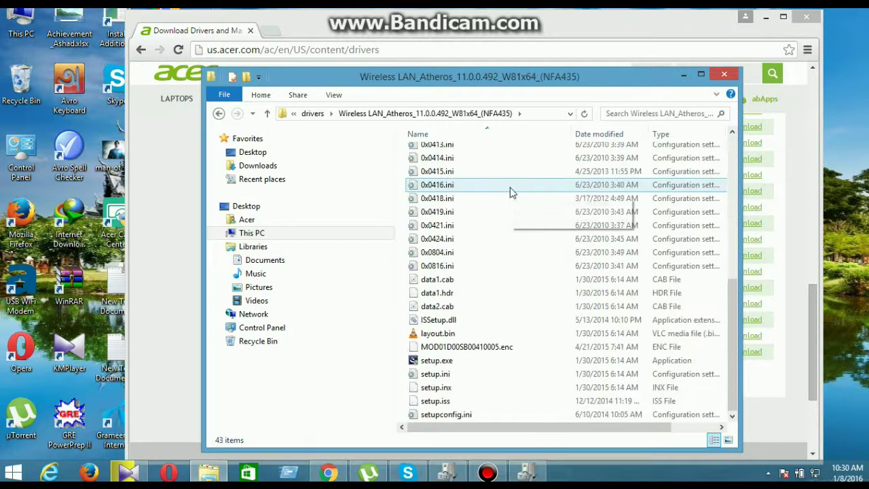
{"action": "left_click", "coordinate": [451, 362]}
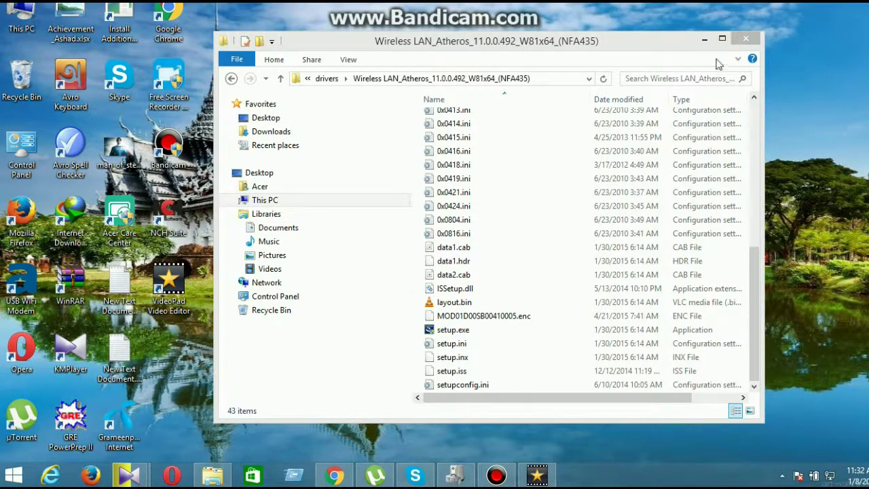
Search Windows for "devi", open Device Manager and move its window toward the middle of the desktop.
{"action": "mouse_move", "coordinate": [867, 5]}
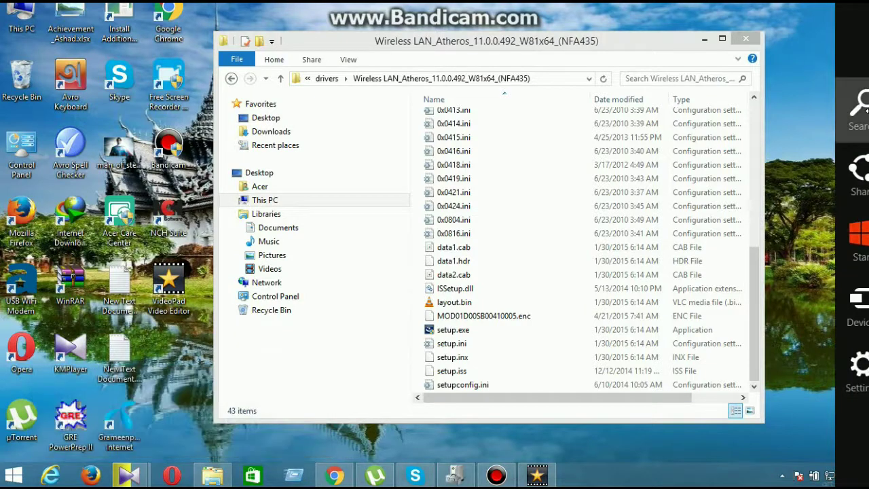
{"action": "left_click", "coordinate": [859, 109]}
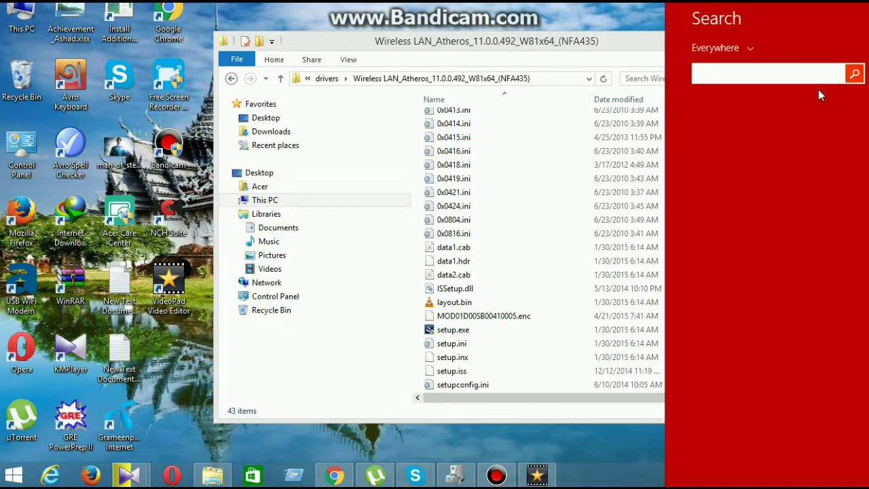
{"action": "type", "text": "devi"}
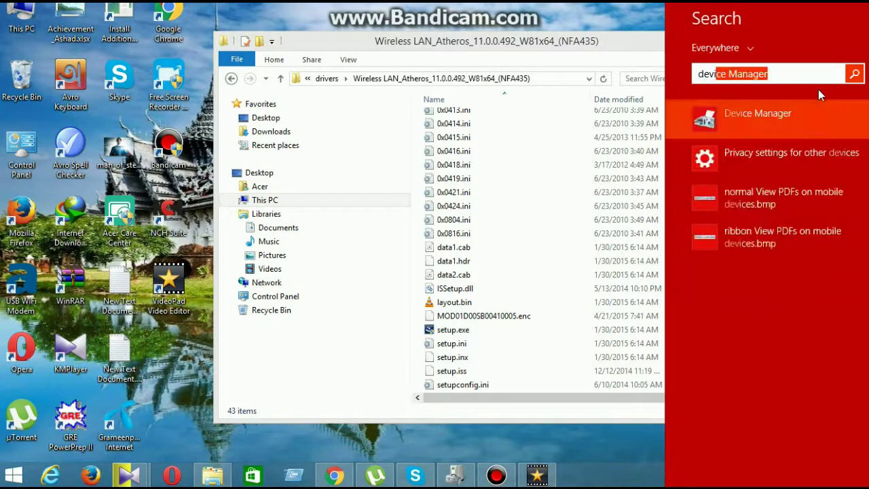
{"action": "left_click", "coordinate": [807, 115]}
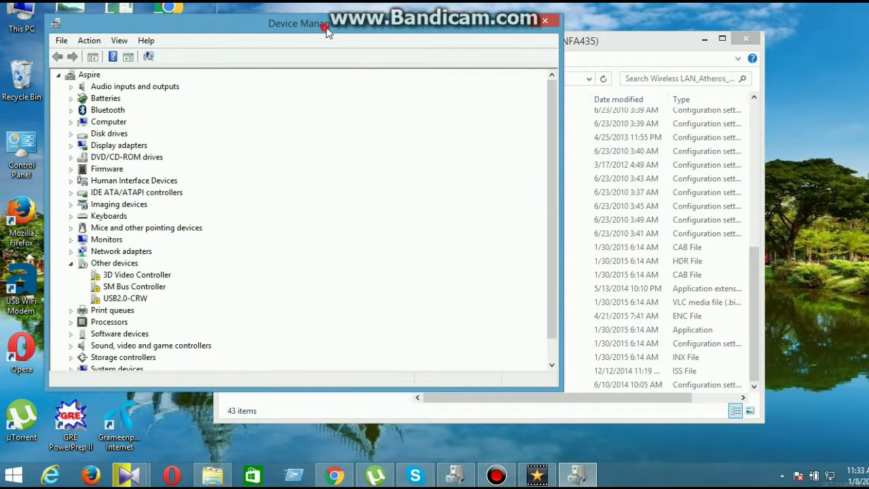
{"action": "left_click_drag", "start_coordinate": [330, 27], "coordinate": [443, 23]}
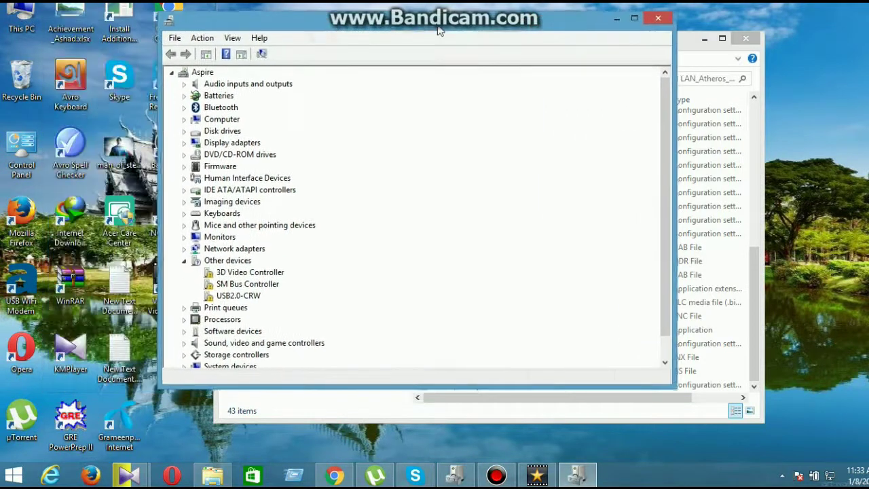
Expand Network adapters, check it for the Qualcomm Atheros wireless adapter, review Other devices and minimize Device Manager.
{"action": "left_click", "coordinate": [249, 248]}
{"action": "left_click", "coordinate": [185, 247]}
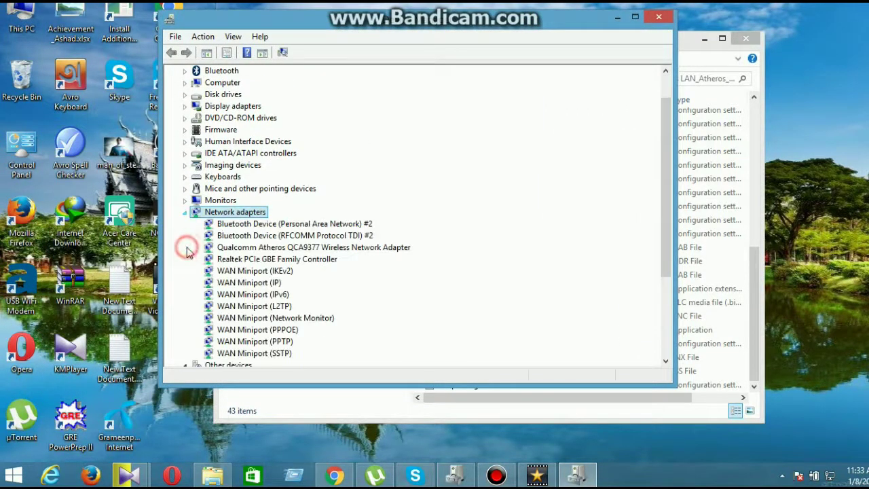
{"action": "left_click_drag", "start_coordinate": [345, 24], "coordinate": [370, 28]}
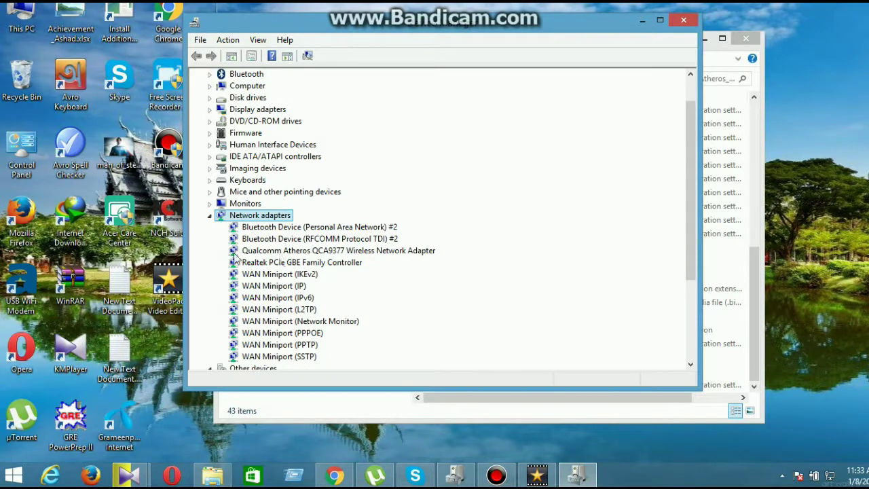
{"action": "left_click_drag", "start_coordinate": [692, 241], "coordinate": [692, 290]}
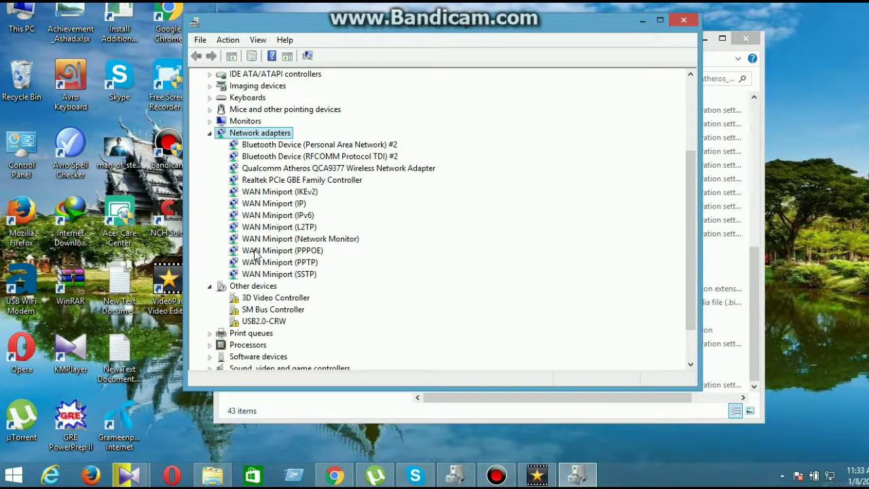
{"action": "left_click", "coordinate": [642, 20]}
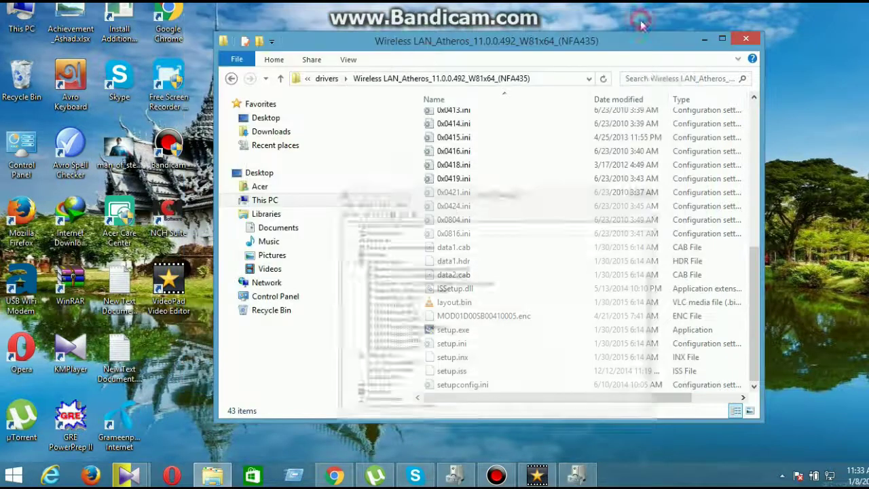
Check the available Wi-Fi networks in the Windows network list and close the list.
{"action": "left_click", "coordinate": [828, 476]}
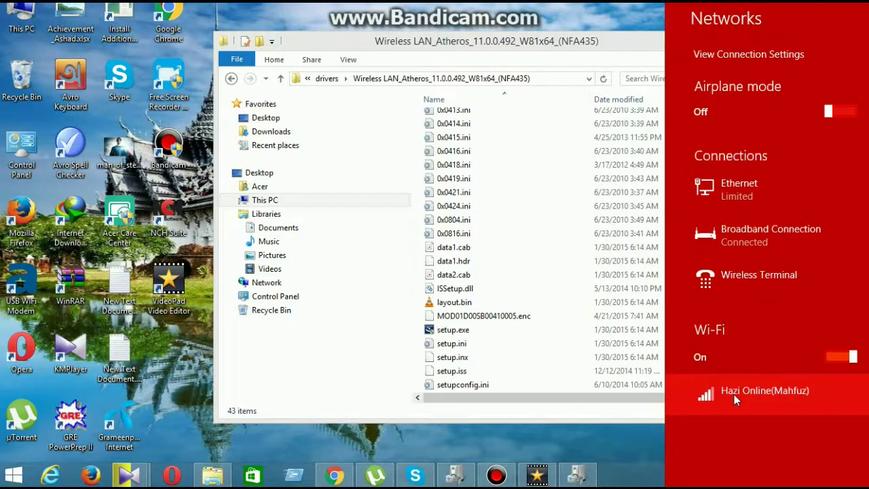
{"action": "left_click", "coordinate": [592, 272]}
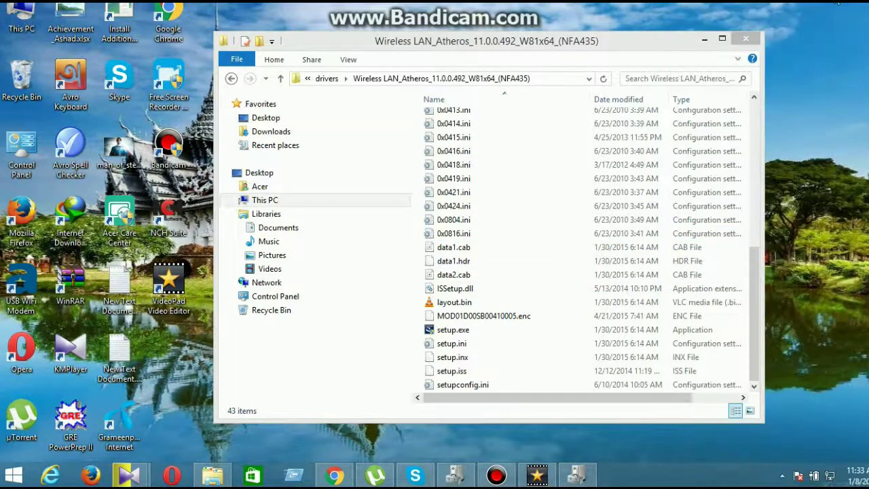